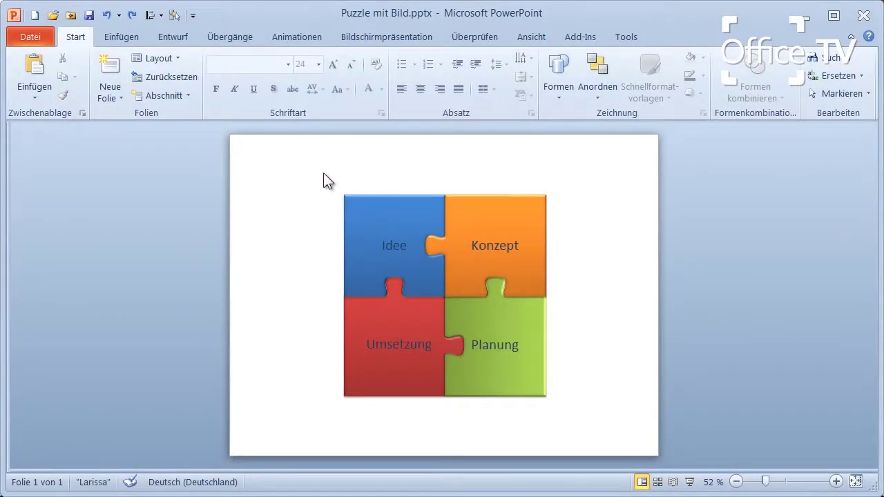
# Give all four puzzle pieces the red-outline shape style with Keine Füllung
pyautogui.moveTo(323, 172); pyautogui.dragTo(572, 415)
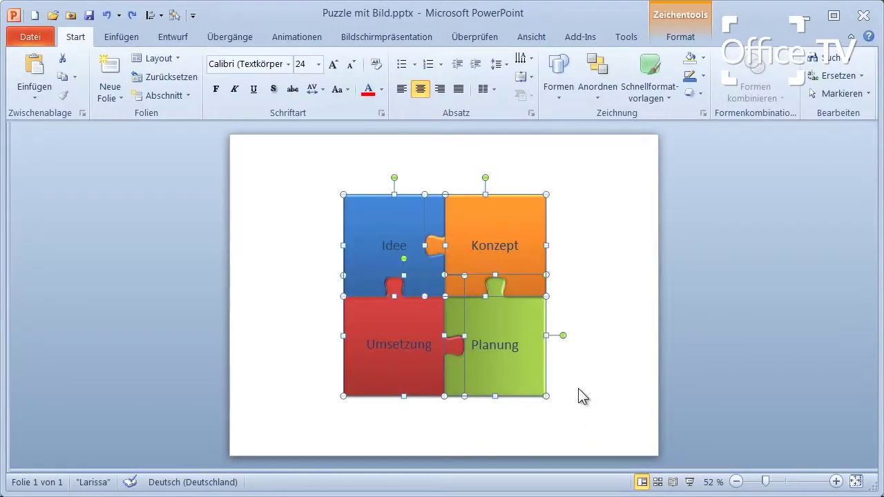
pyautogui.click(656, 38)
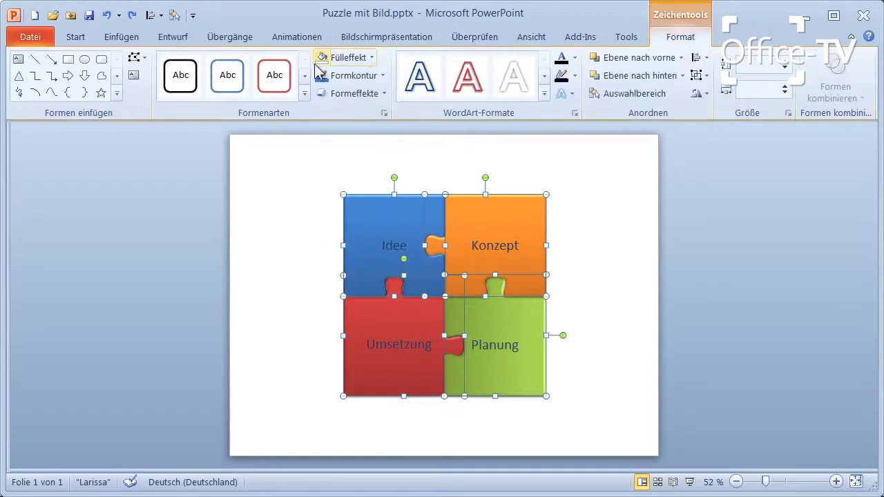
pyautogui.click(274, 74)
pyautogui.click(372, 58)
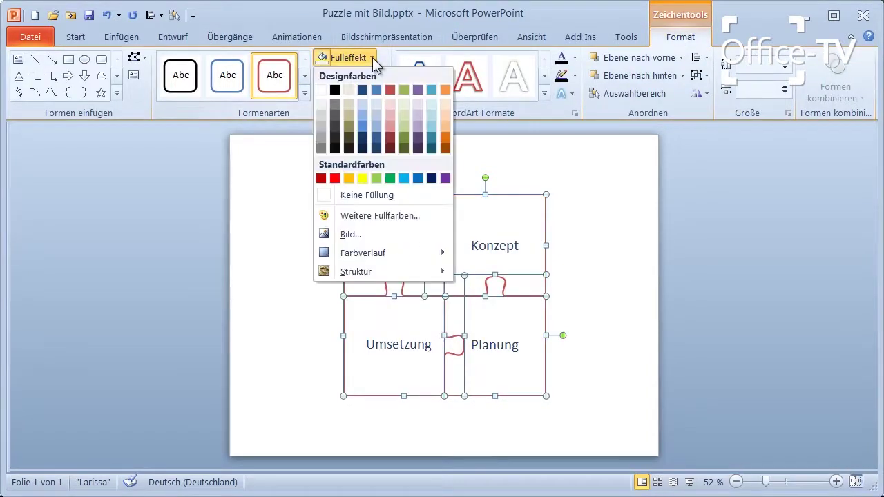
pyautogui.click(377, 193)
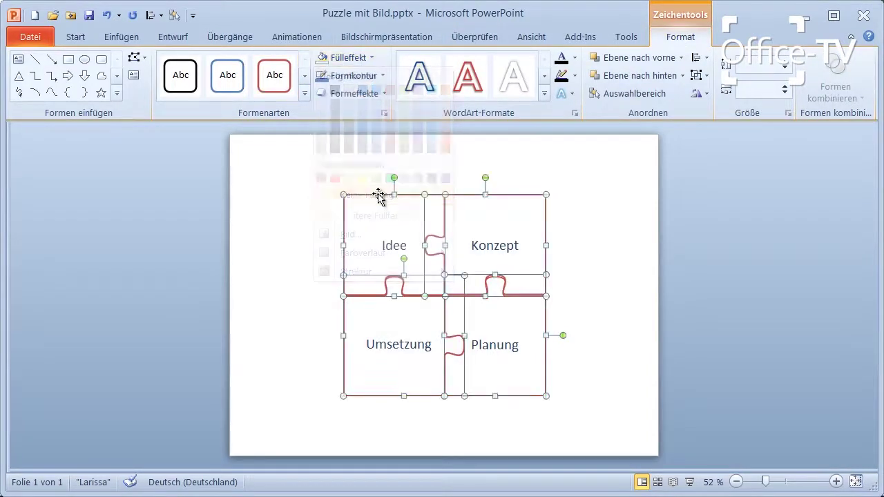
# Delete the Idee, Konzept, Planung and Umsetzung labels from the pieces
pyautogui.doubleClick(395, 246)
pyautogui.press('Delete')
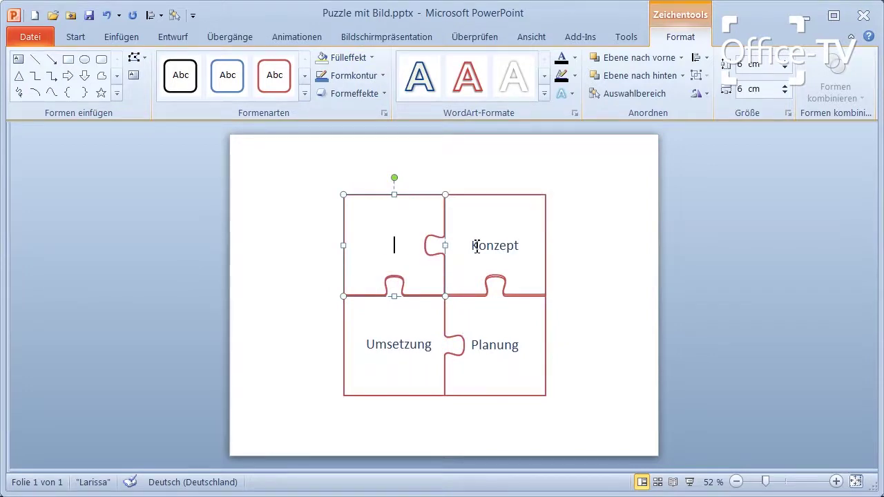
pyautogui.doubleClick(487, 245)
pyautogui.press('Delete')
pyautogui.click(501, 344)
pyautogui.doubleClick(487, 345)
pyautogui.press('Delete')
pyautogui.click(396, 344)
pyautogui.doubleClick(397, 344)
pyautogui.press('Delete')
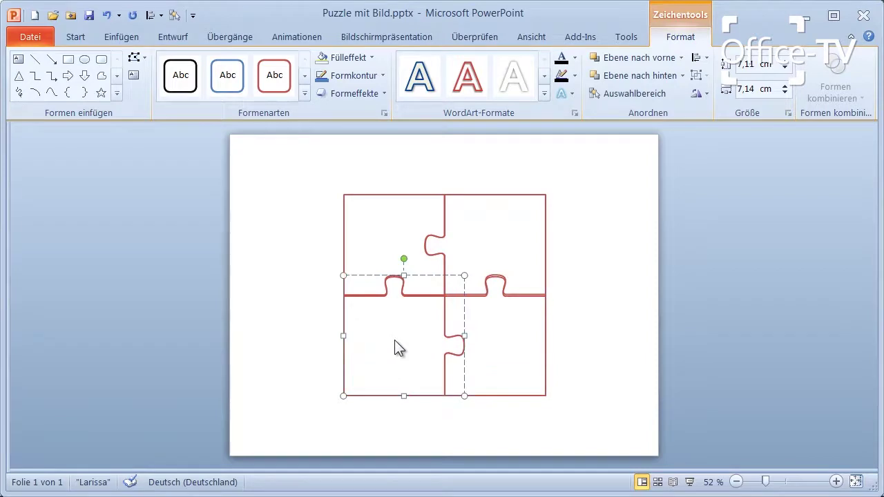
pyautogui.click(587, 319)
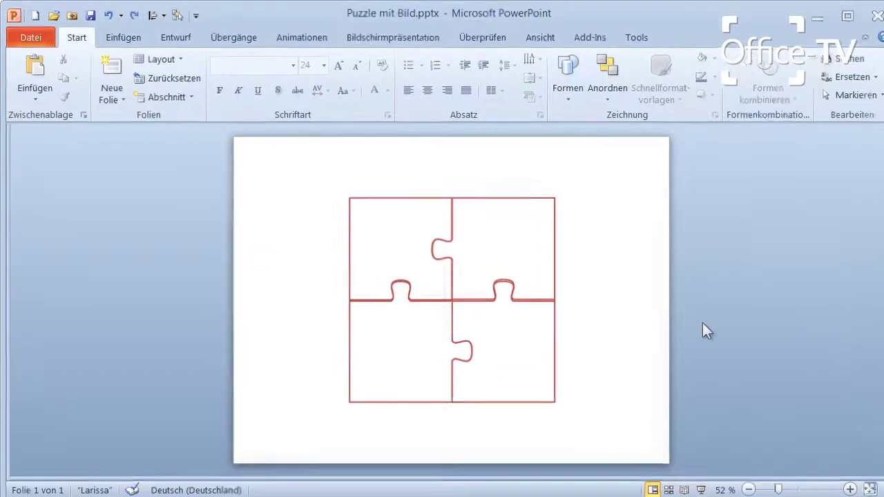
# Insert the globe JPG picture onto the slide
pyautogui.click(132, 39)
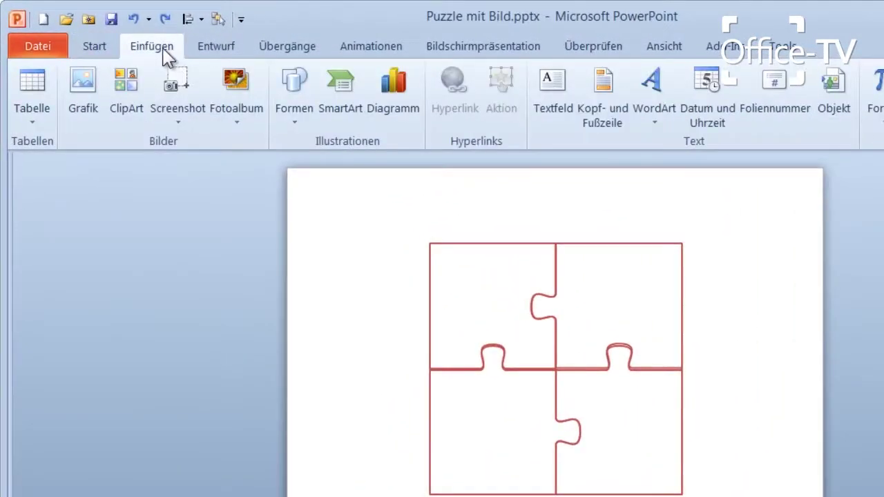
pyautogui.click(83, 83)
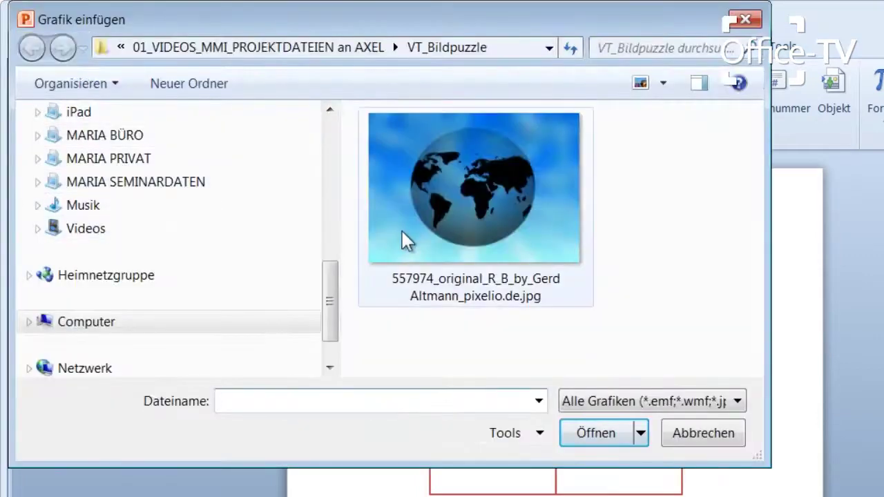
pyautogui.click(404, 239)
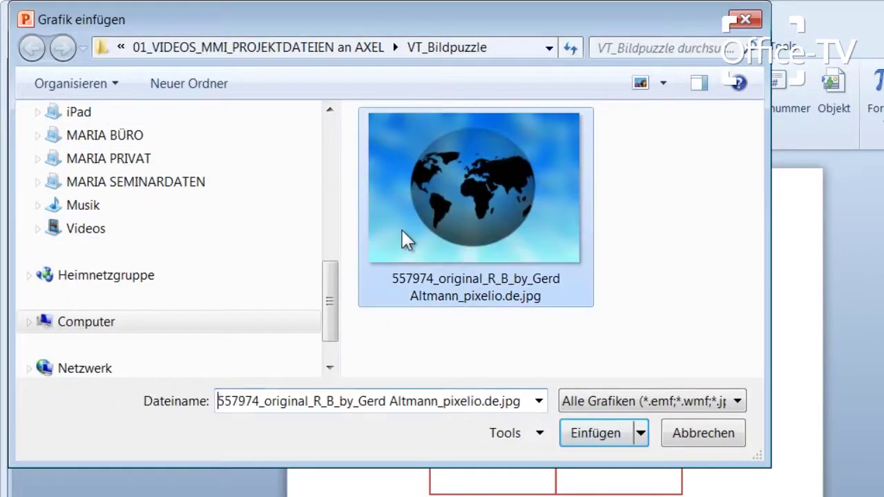
pyautogui.click(578, 434)
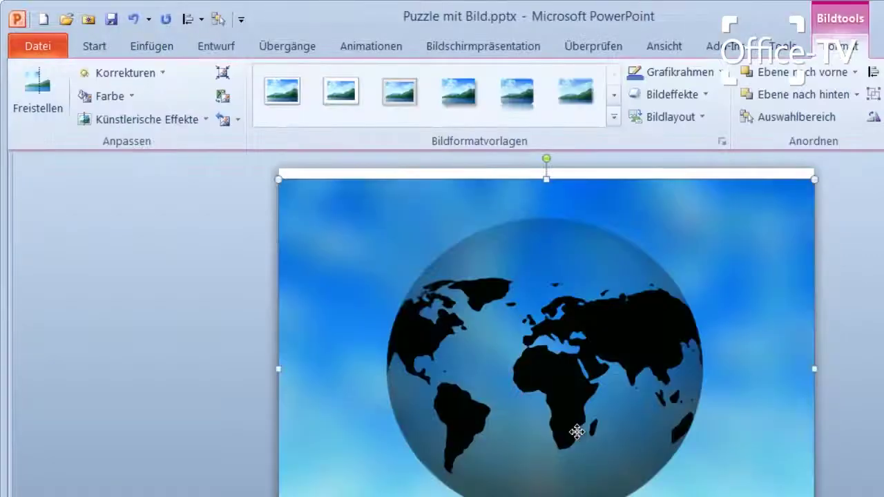
# Send the globe picture to the background behind the red puzzle outlines
pyautogui.rightClick(576, 432)
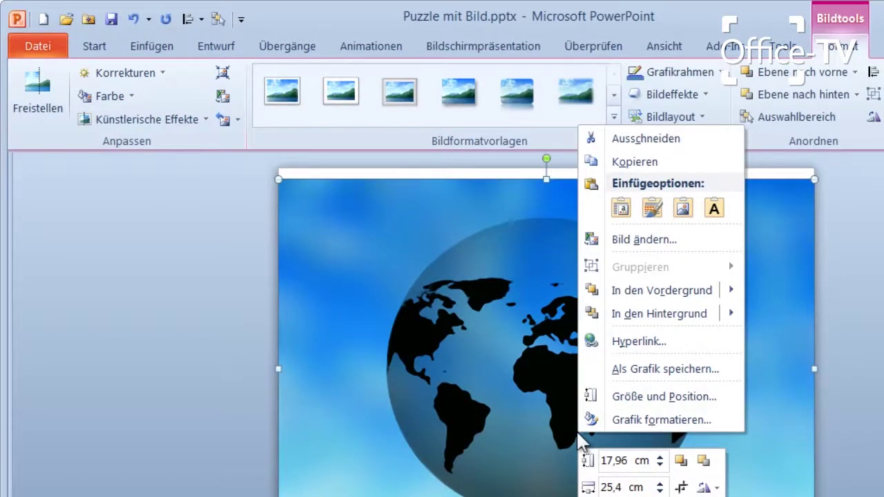
pyautogui.moveTo(660, 313)
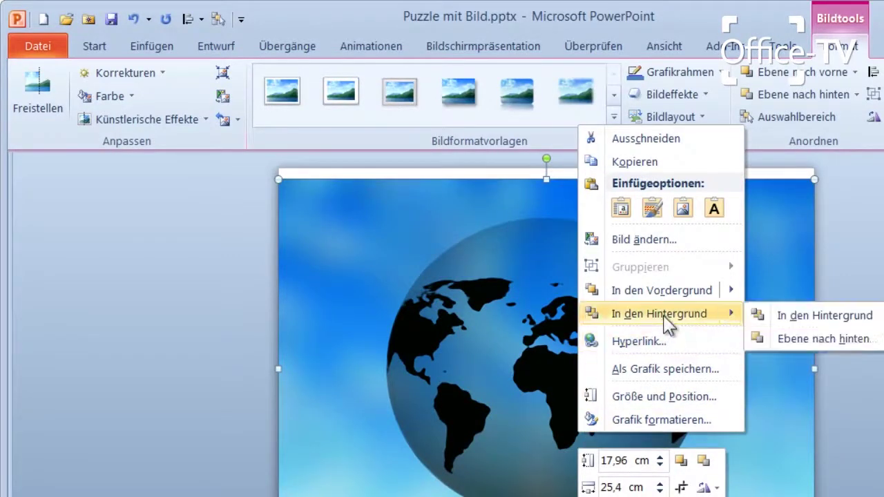
pyautogui.click(792, 320)
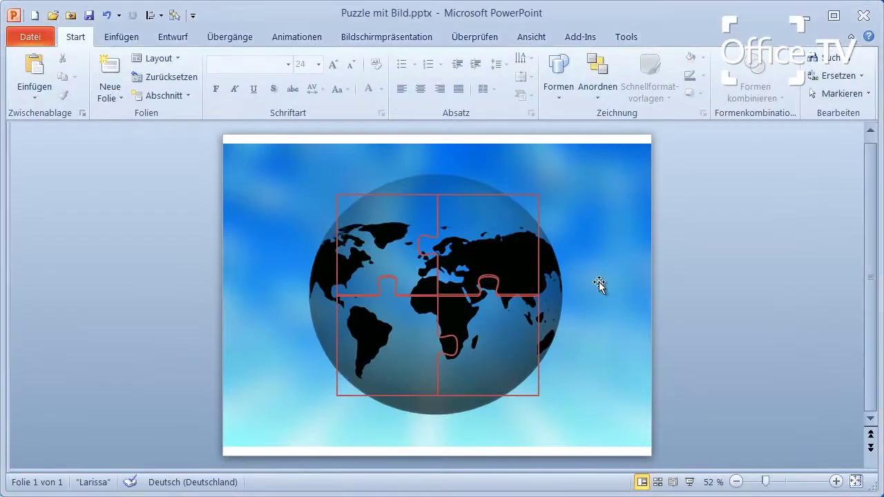
pyautogui.click(599, 281)
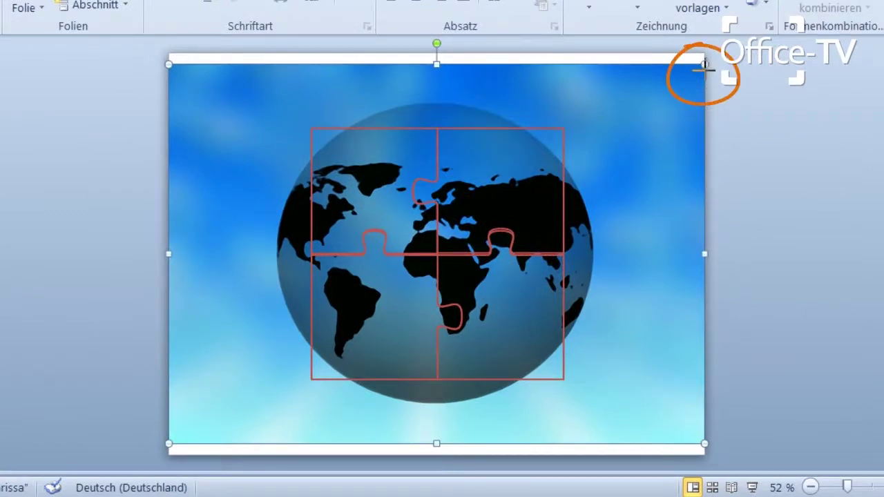
# Shrink the globe picture from its top-right corner and centre it under the puzzle
pyautogui.moveTo(631, 110); pyautogui.dragTo(527, 172)
pyautogui.moveTo(388, 291); pyautogui.dragTo(455, 247)
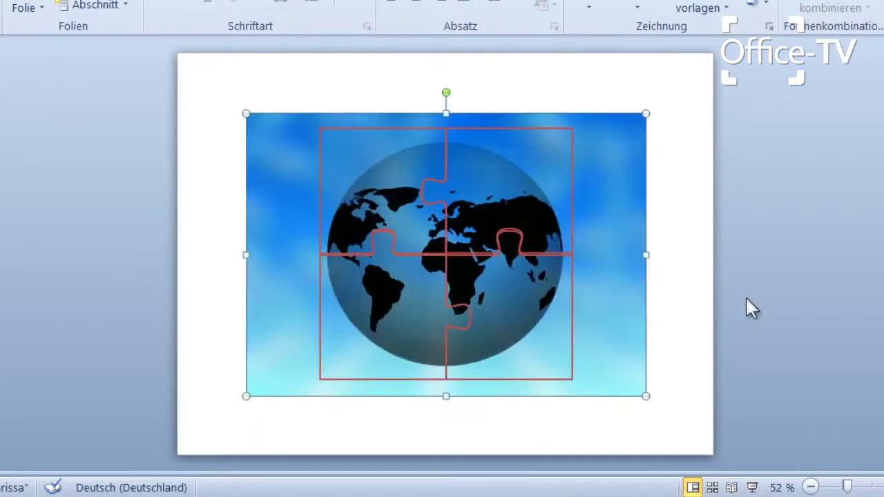
pyautogui.click(799, 270)
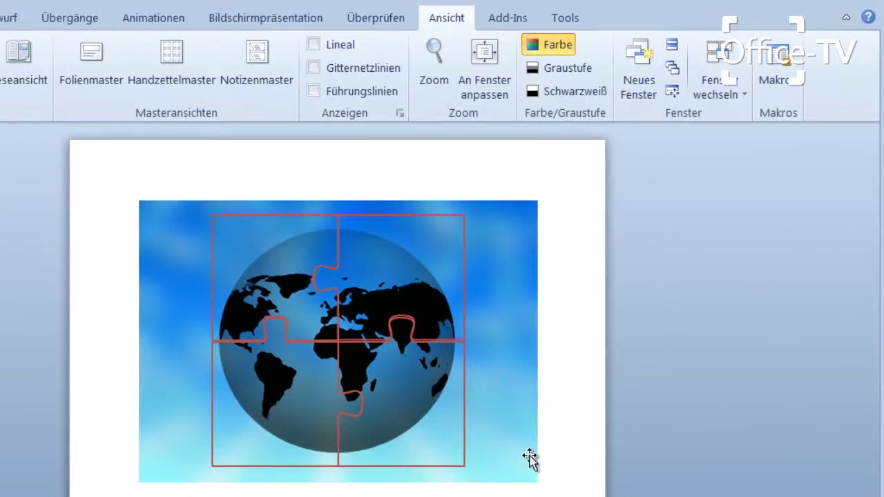
# Crop the globe picture to the puzzle's square borders, then cut it to the clipboard
pyautogui.click(529, 458)
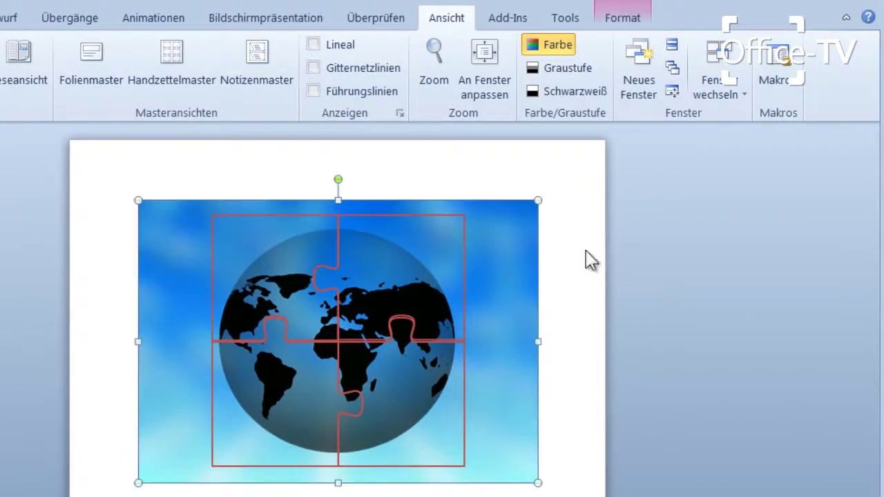
pyautogui.click(625, 21)
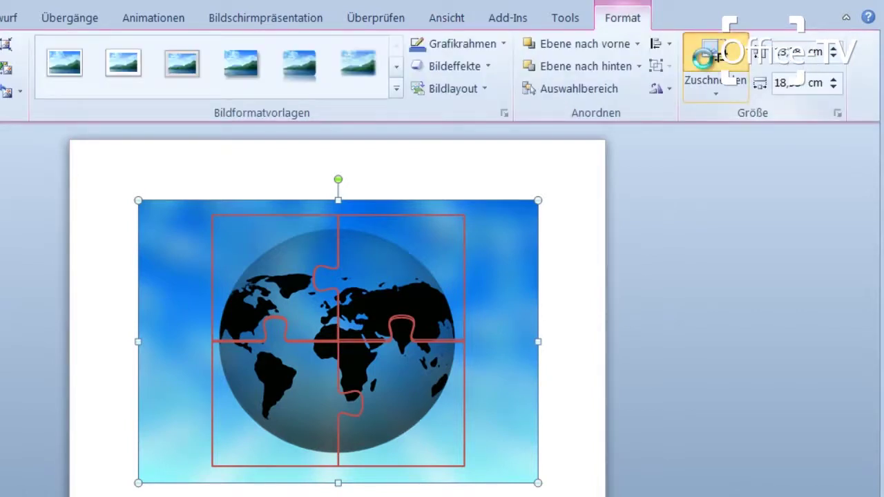
pyautogui.click(714, 58)
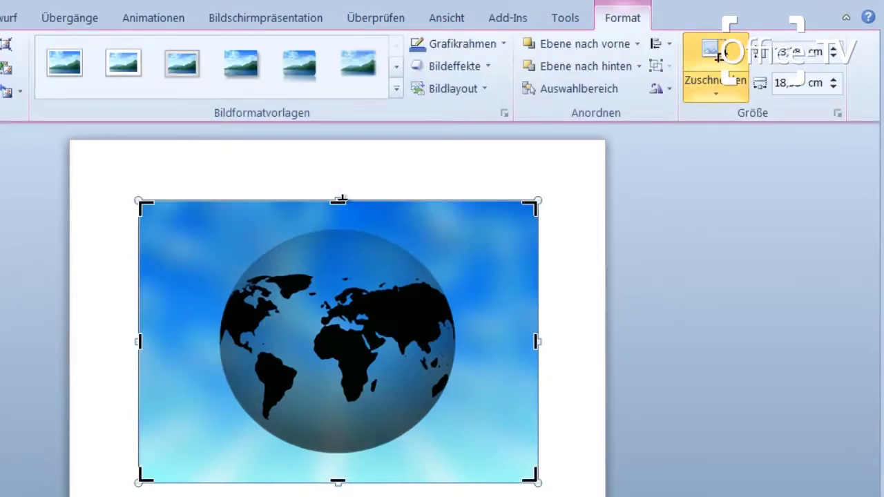
pyautogui.moveTo(338, 200); pyautogui.dragTo(338, 216)
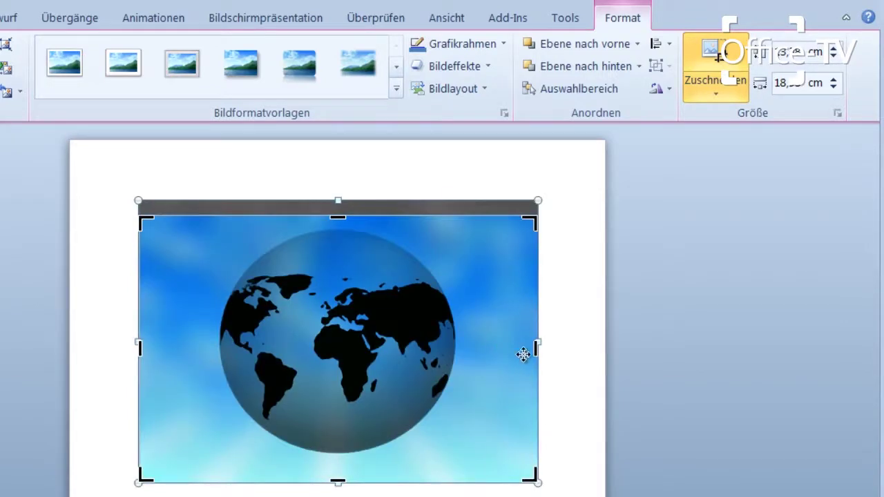
pyautogui.moveTo(473, 351); pyautogui.dragTo(464, 351)
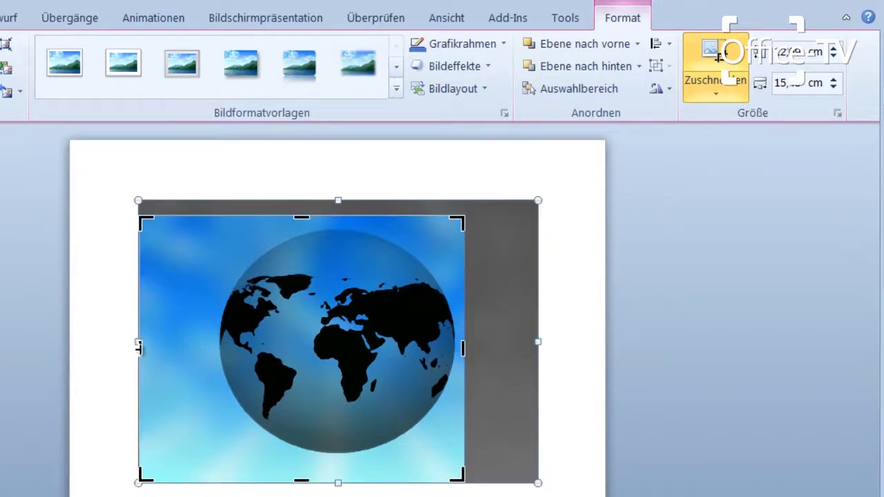
pyautogui.moveTo(140, 351); pyautogui.dragTo(212, 353)
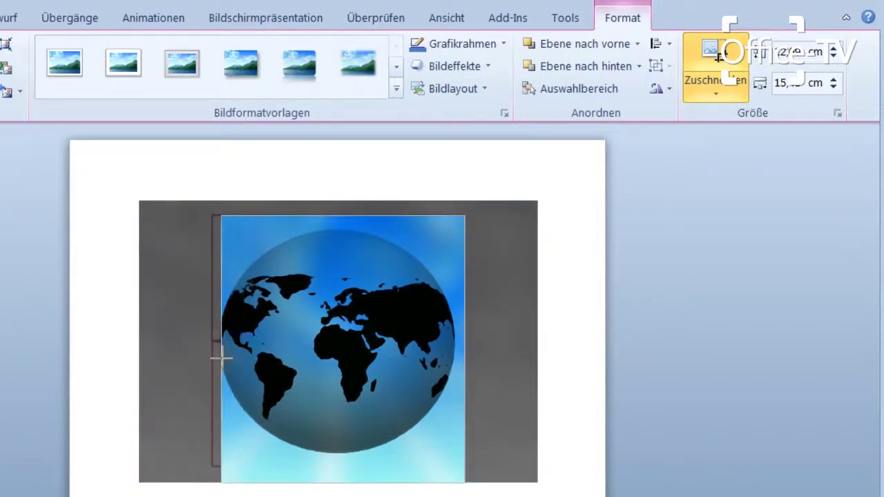
pyautogui.moveTo(212, 354); pyautogui.dragTo(212, 355)
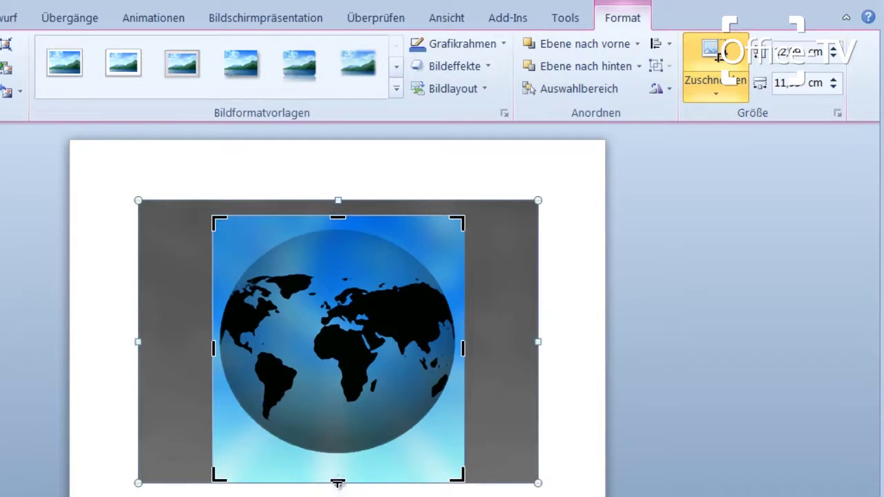
pyautogui.moveTo(338, 474); pyautogui.dragTo(339, 465)
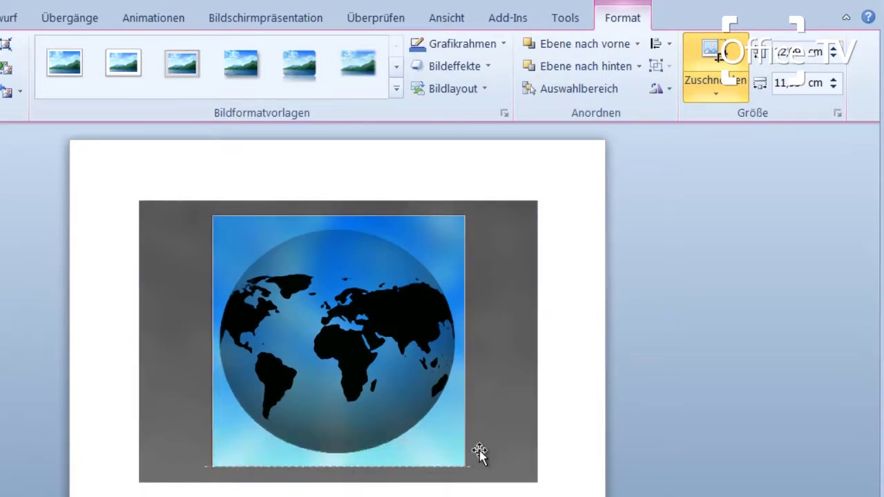
pyautogui.click(572, 452)
pyautogui.click(431, 435)
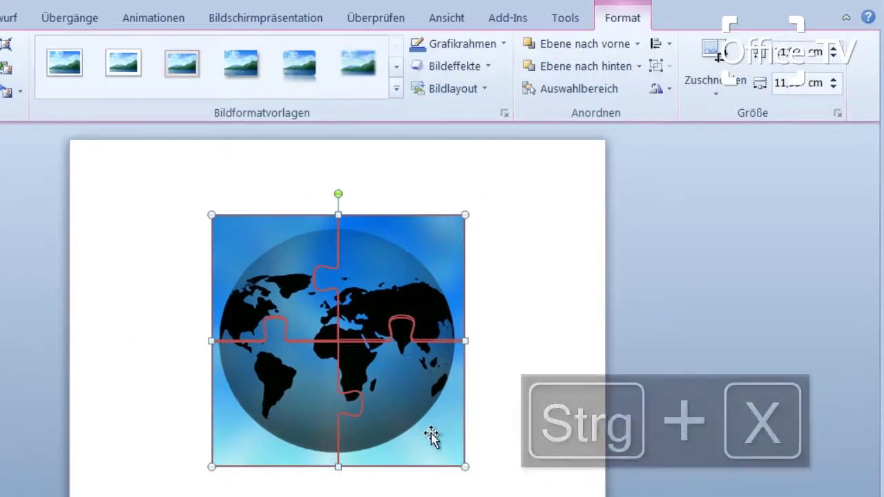
pyautogui.hotkey('ctrl', 'x')
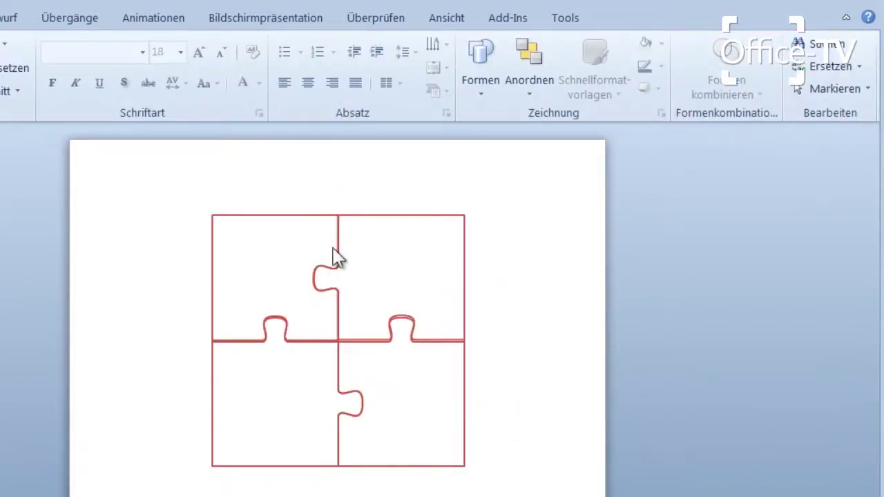
# Open Form formatieren for the top-left puzzle piece via the Formenarten launcher
pyautogui.click(305, 216)
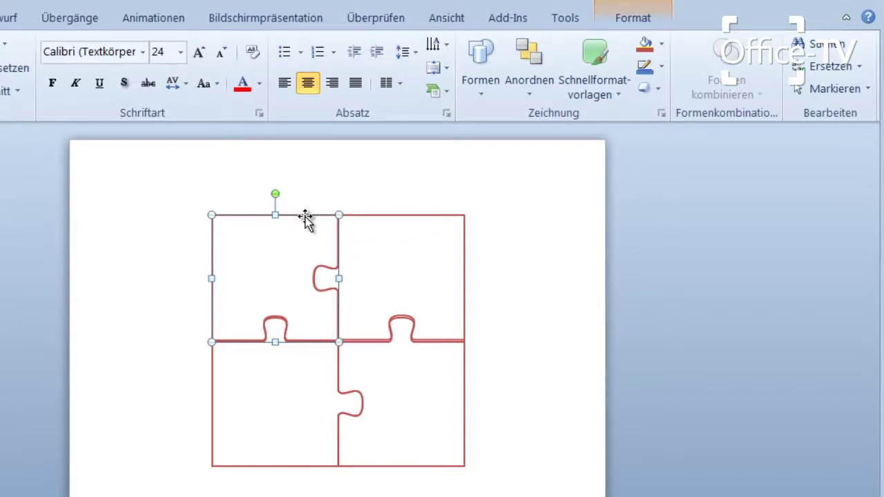
pyautogui.click(629, 21)
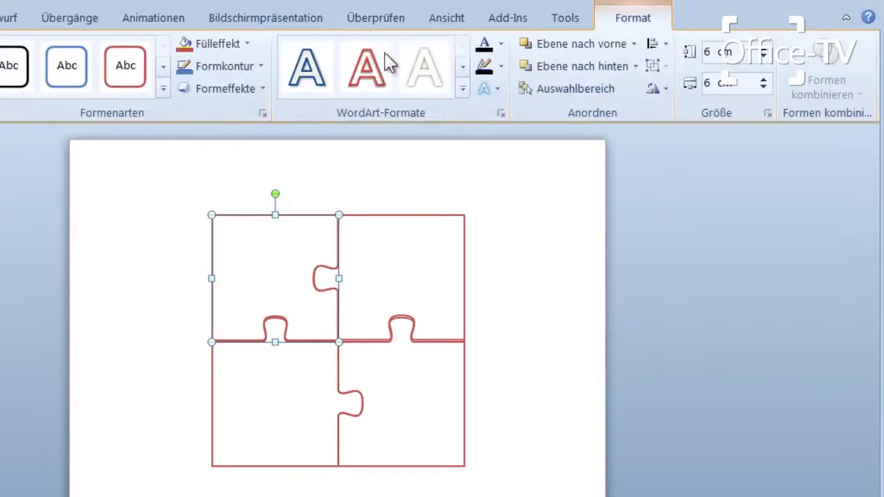
pyautogui.click(262, 113)
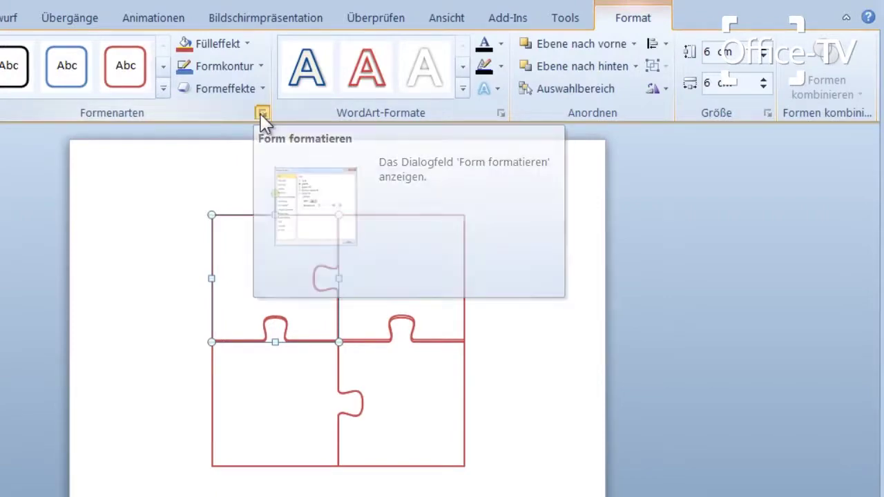
# Fill the top-left piece with the clipboard globe, tiled as texture aligned Oben links
pyautogui.moveTo(304, 58); pyautogui.dragTo(616, 38)
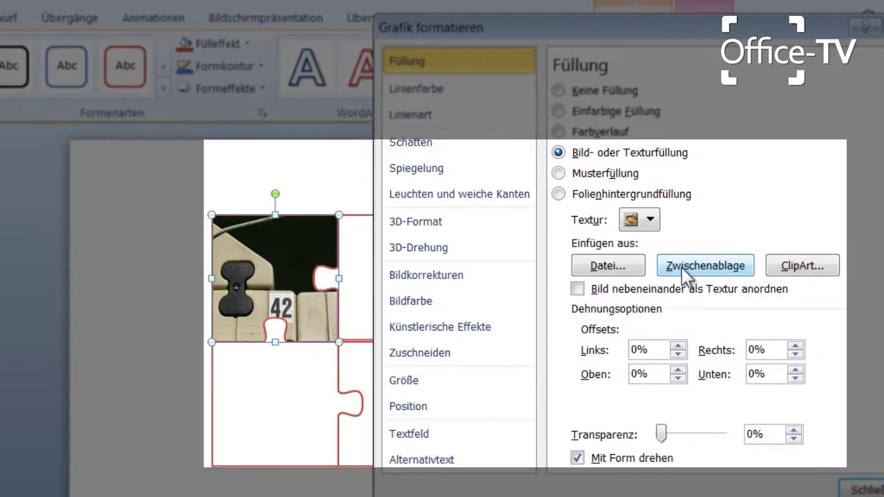
pyautogui.click(682, 271)
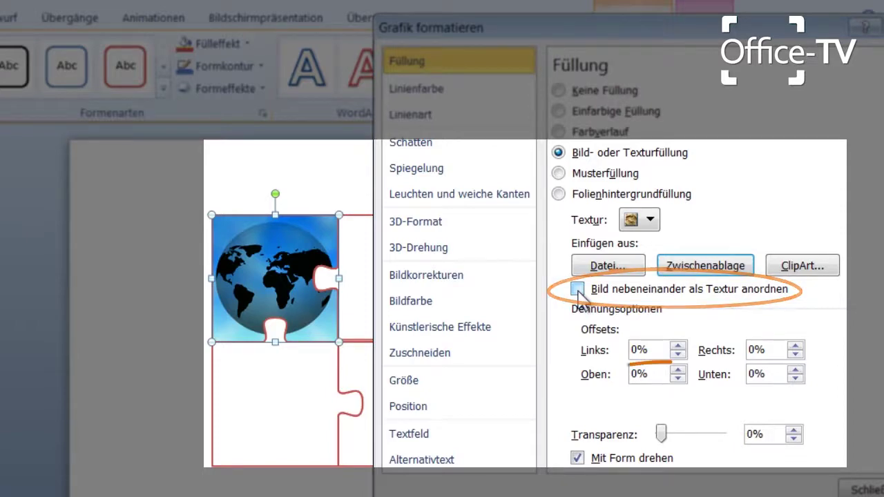
pyautogui.click(578, 290)
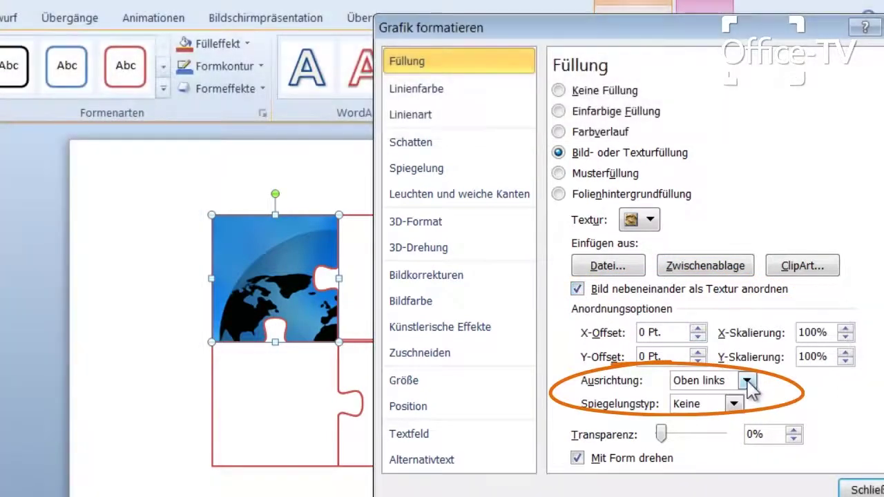
pyautogui.click(748, 382)
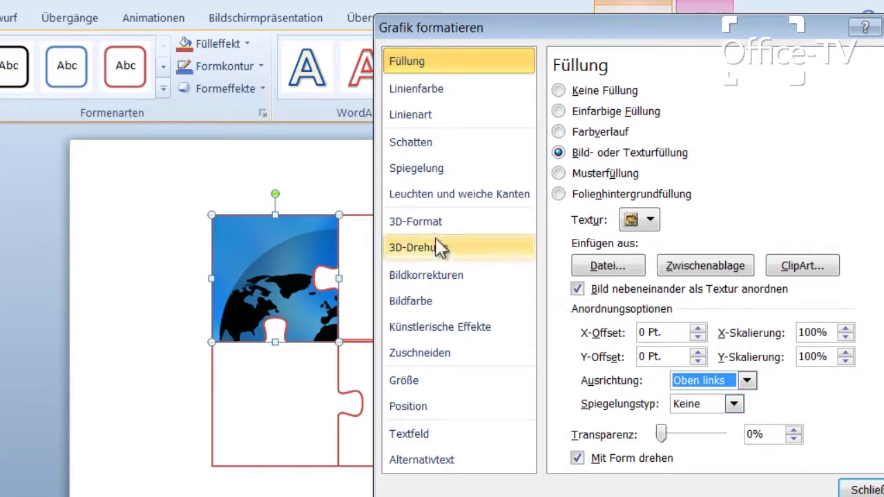
pyautogui.click(360, 218)
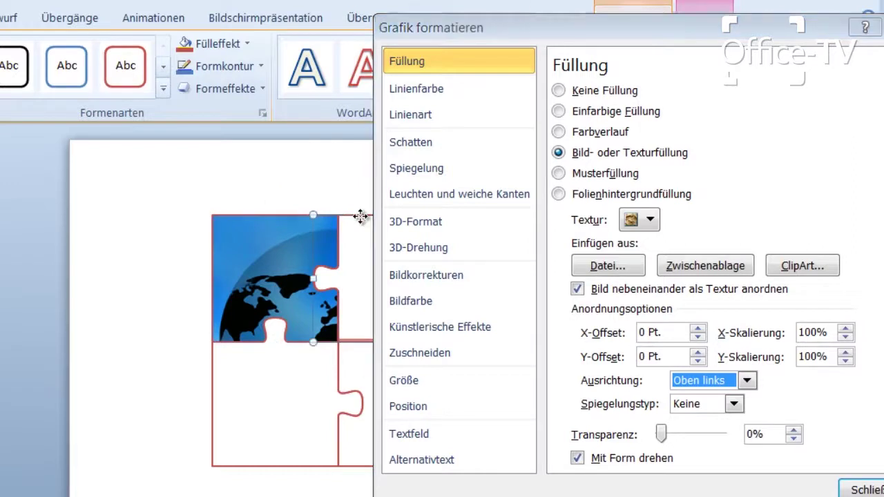
# Fill the top-right piece with the tiled globe picture aligned Oben rechts
pyautogui.click(558, 153)
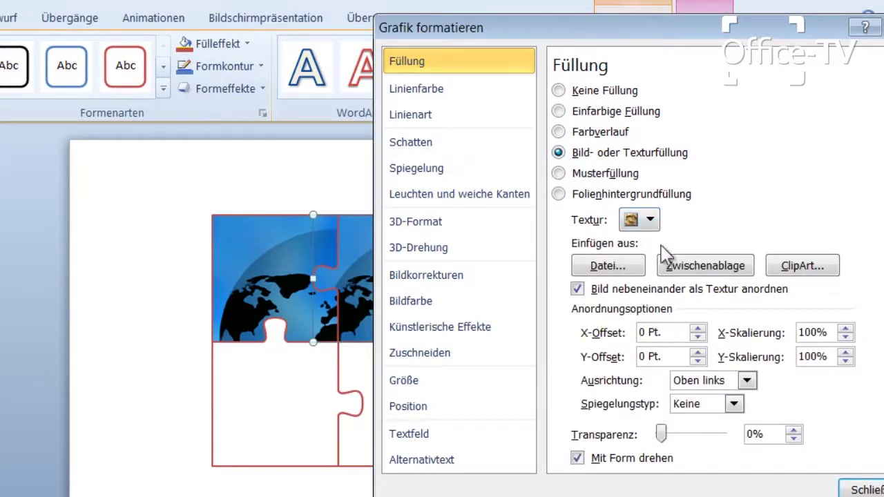
pyautogui.click(746, 381)
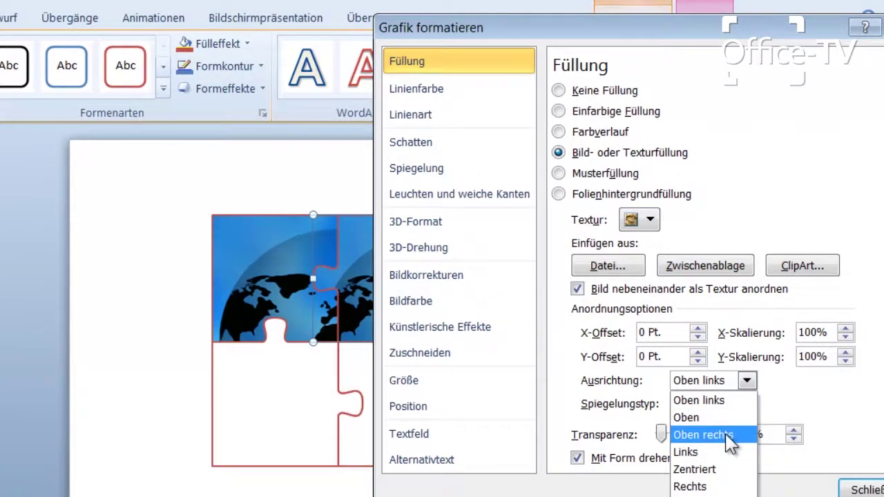
pyautogui.click(703, 435)
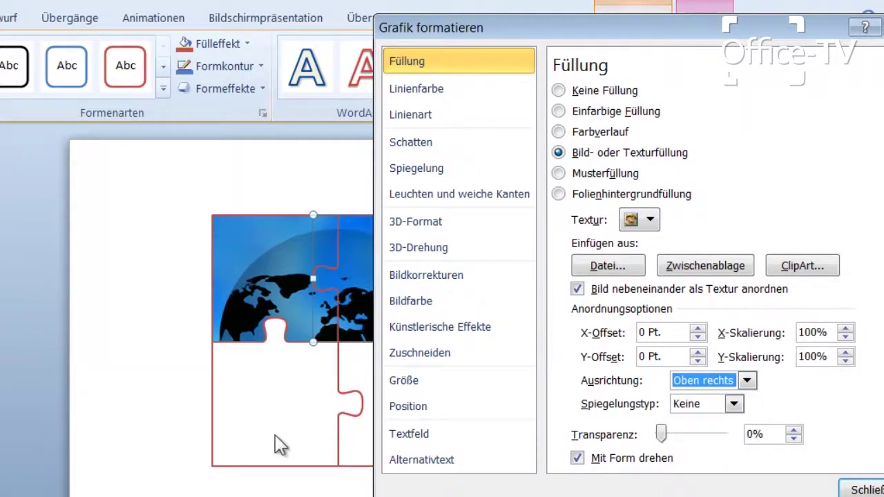
# Fill the lower-left piece with the tiled globe picture aligned Unten links
pyautogui.click(211, 414)
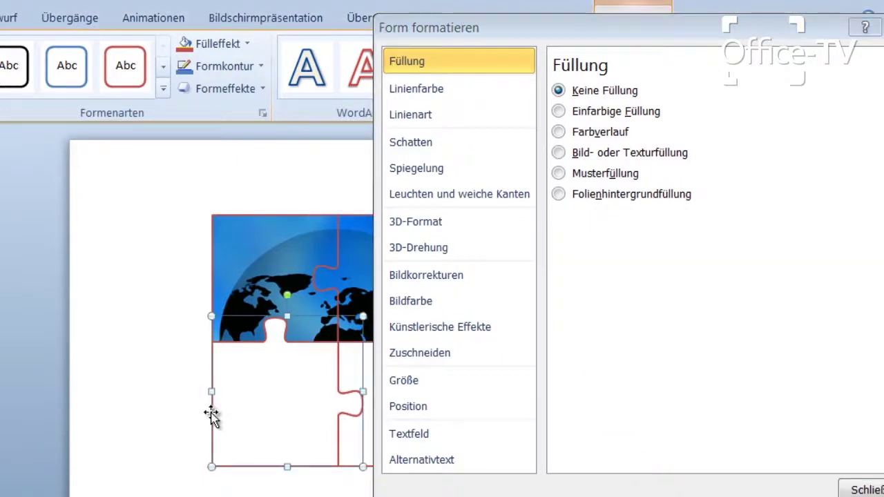
pyautogui.click(558, 153)
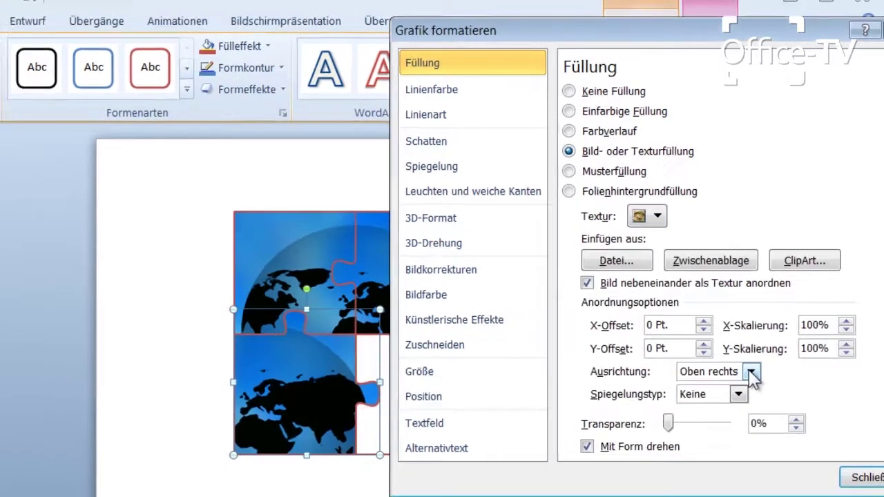
pyautogui.click(746, 381)
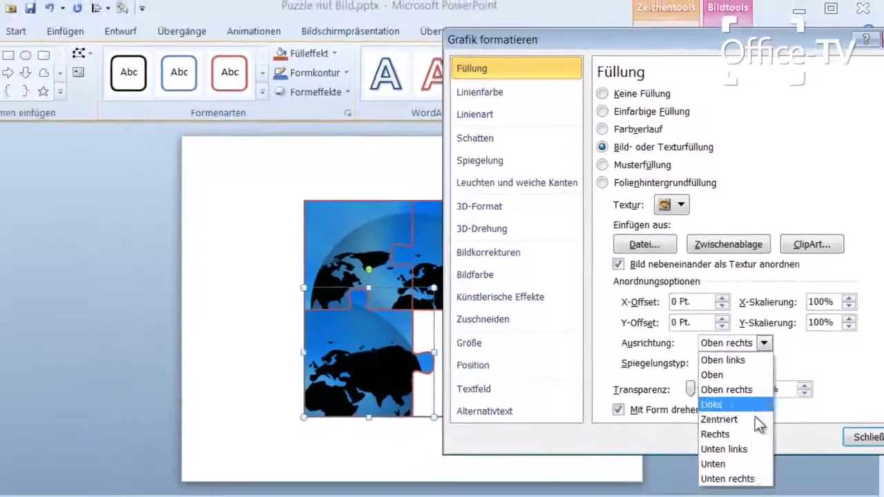
pyautogui.click(753, 424)
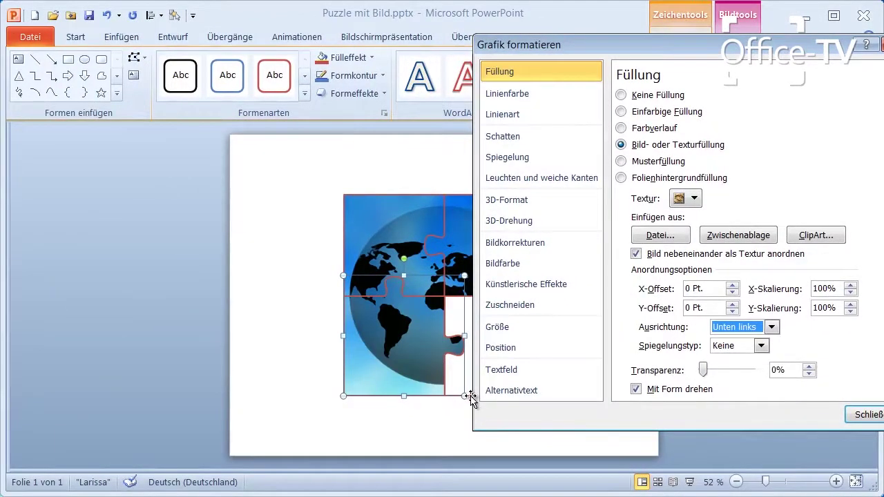
pyautogui.click(470, 395)
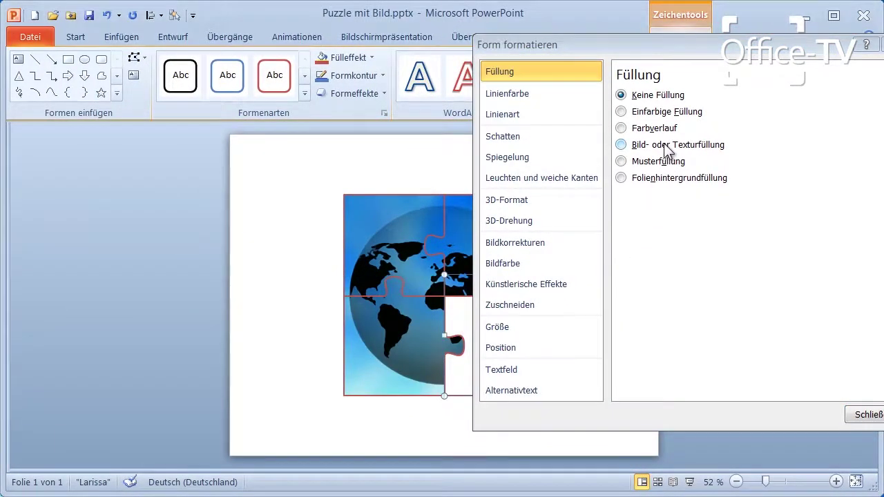
# Fill the lower-right piece with the globe aligned Unten rechts, unticking Mit Form drehen
pyautogui.click(663, 143)
pyautogui.click(771, 327)
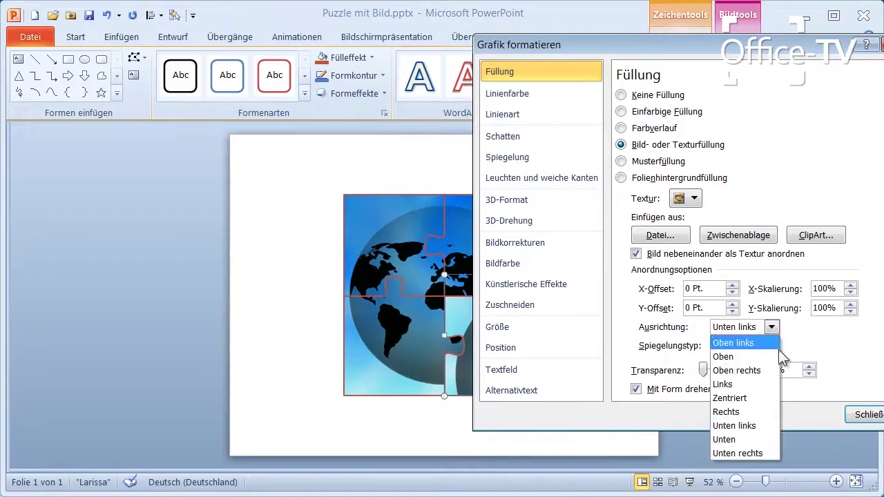
pyautogui.click(762, 450)
pyautogui.moveTo(744, 49)
pyautogui.mouseDown()
pyautogui.moveTo(714, 67)
pyautogui.moveTo(364, 93)
pyautogui.moveTo(240, 55)
pyautogui.mouseUp()
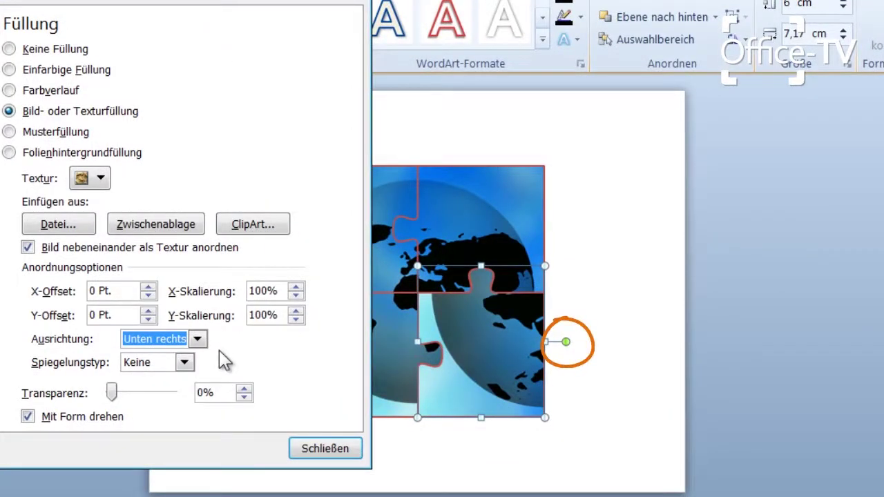
pyautogui.click(29, 417)
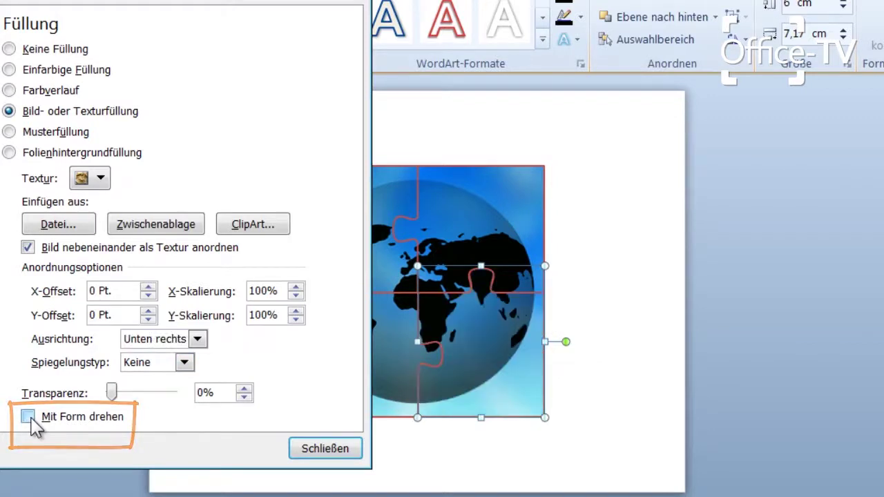
pyautogui.click(324, 449)
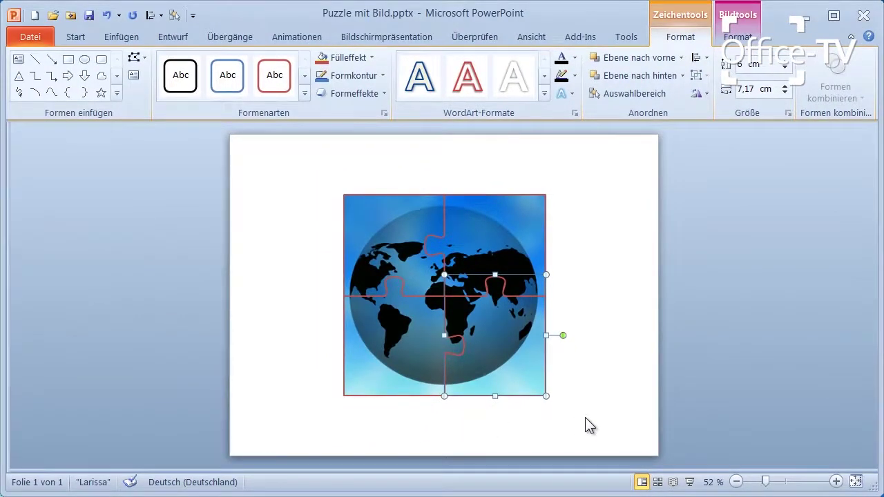
# Change all four piece outlines to white at 1/4 Pt. thickness
pyautogui.moveTo(585, 417); pyautogui.dragTo(316, 178)
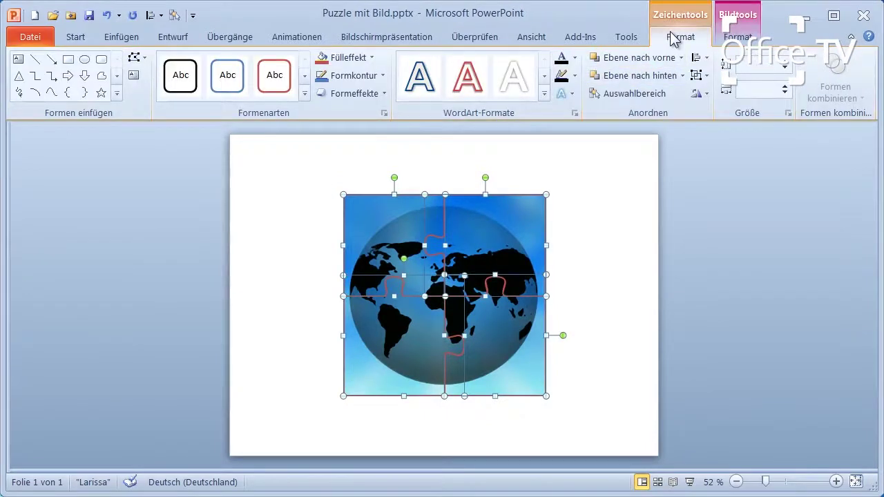
pyautogui.click(381, 77)
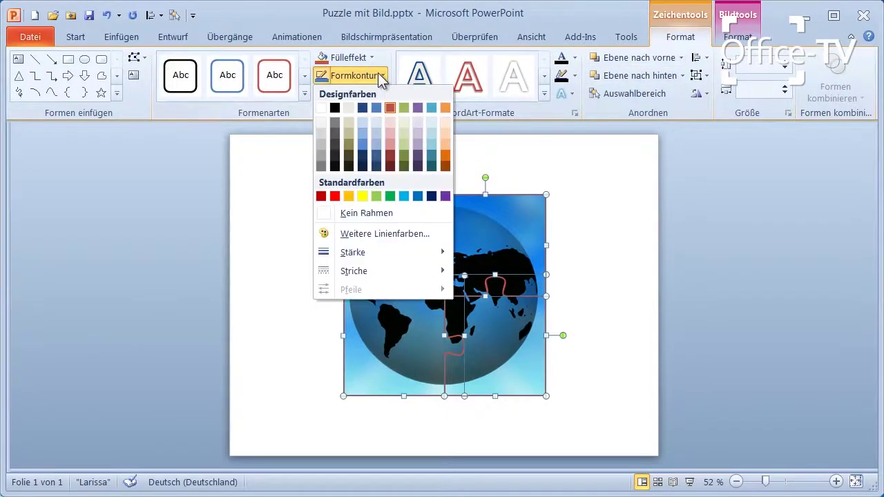
pyautogui.click(322, 108)
pyautogui.click(381, 77)
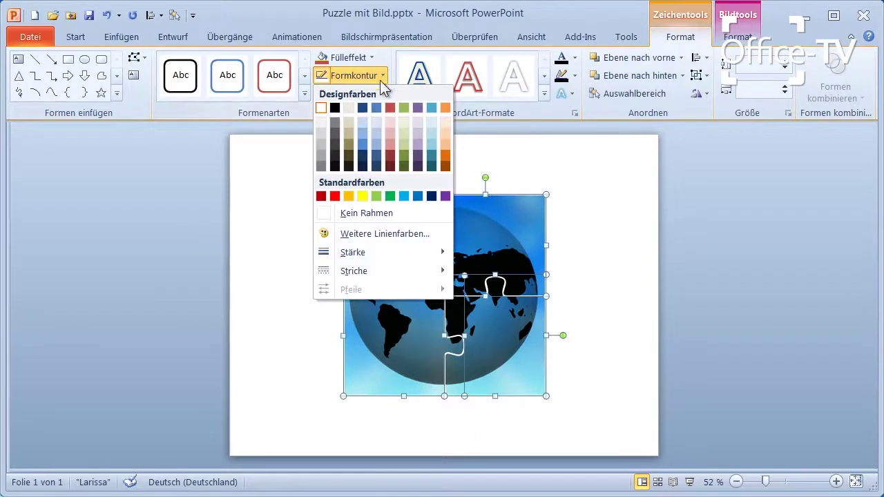
pyautogui.moveTo(353, 252)
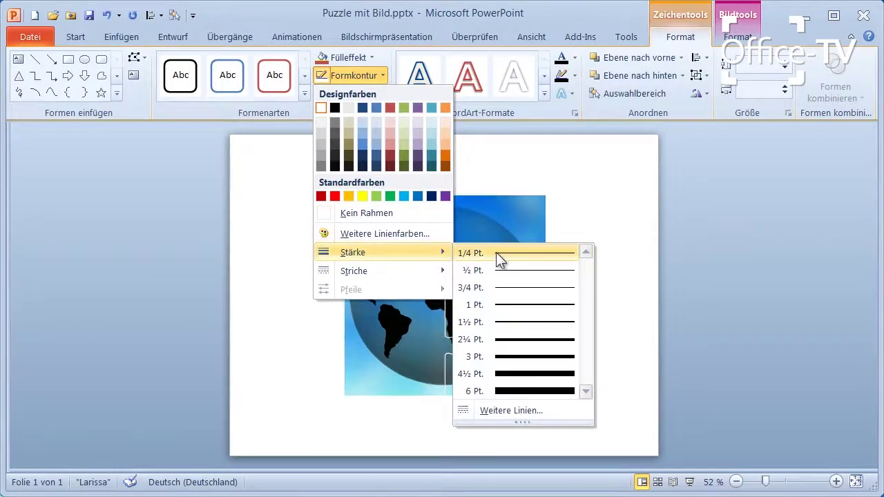
pyautogui.click(499, 254)
pyautogui.click(610, 233)
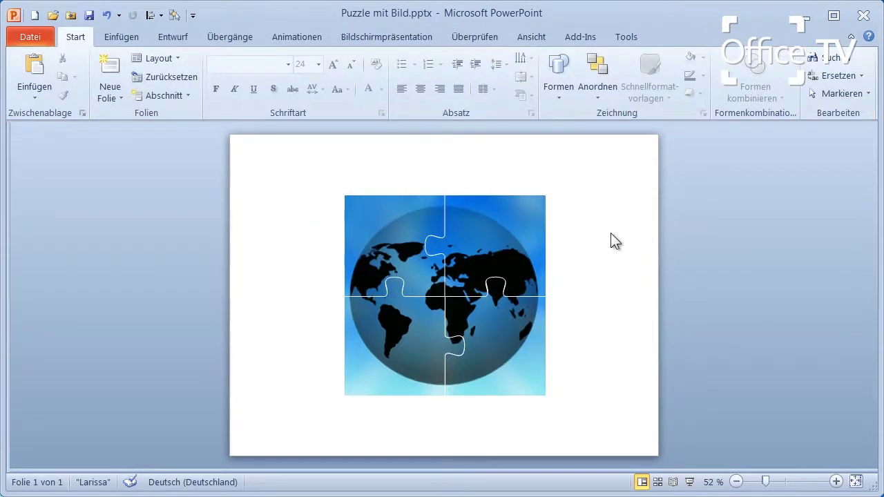